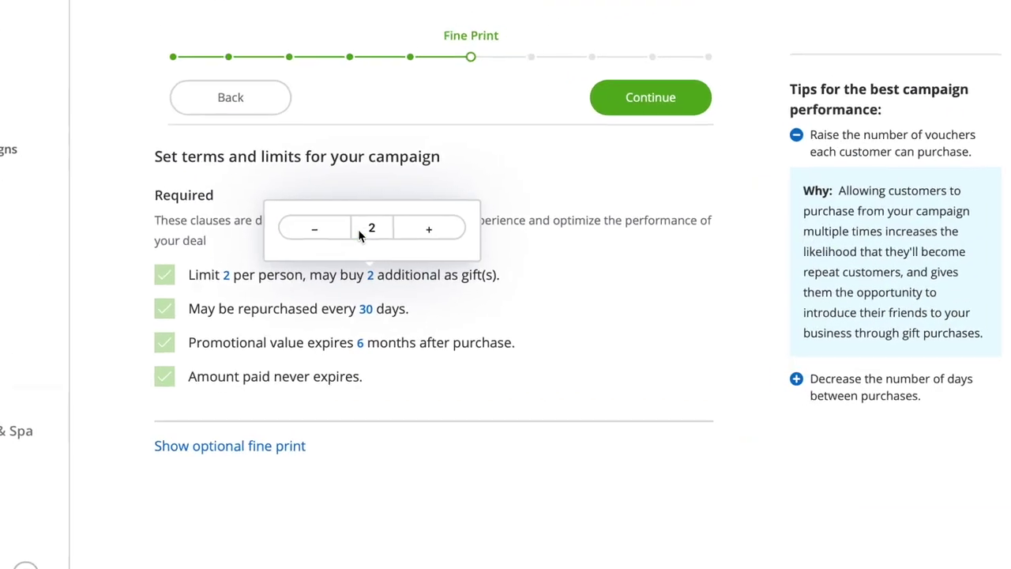
Reduce extra gift purchases to 1, enter 'hands and feet', and view the 134-unit home dashboard
click(294, 238)
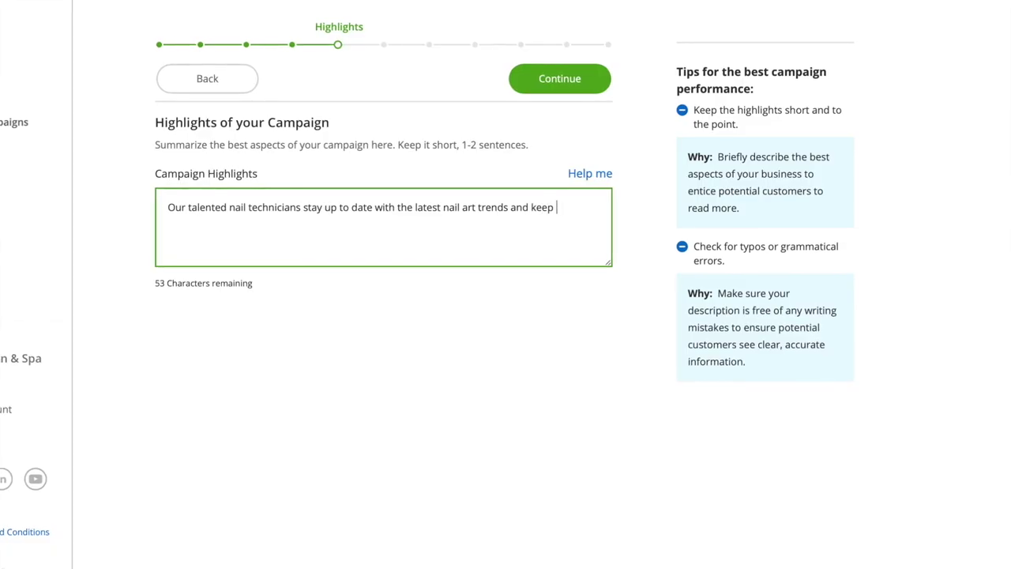
text(hands and feet)
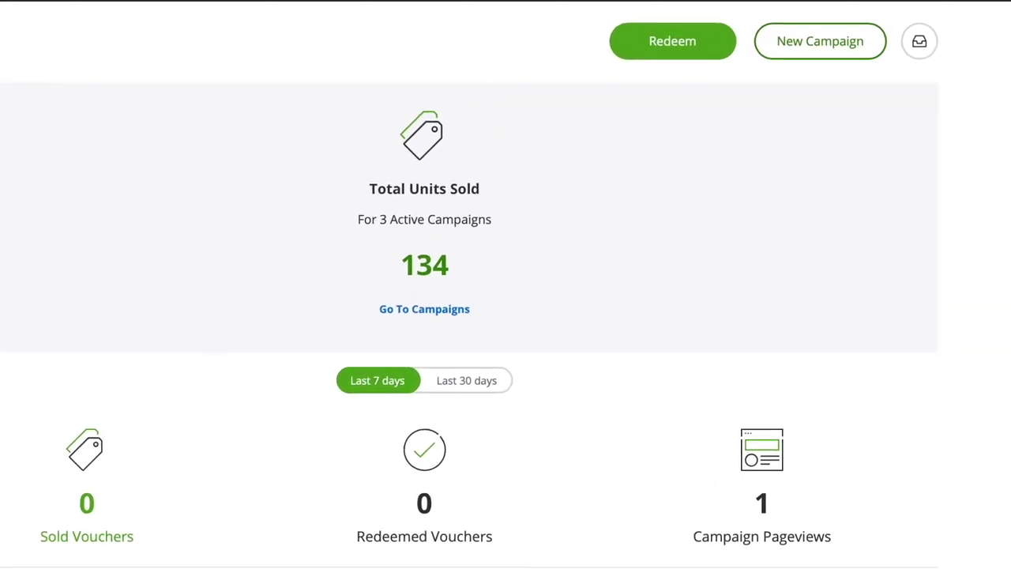
Start a new campaign in the Mani-Pedi - Shellac / No-Chip / Gel category
click(813, 44)
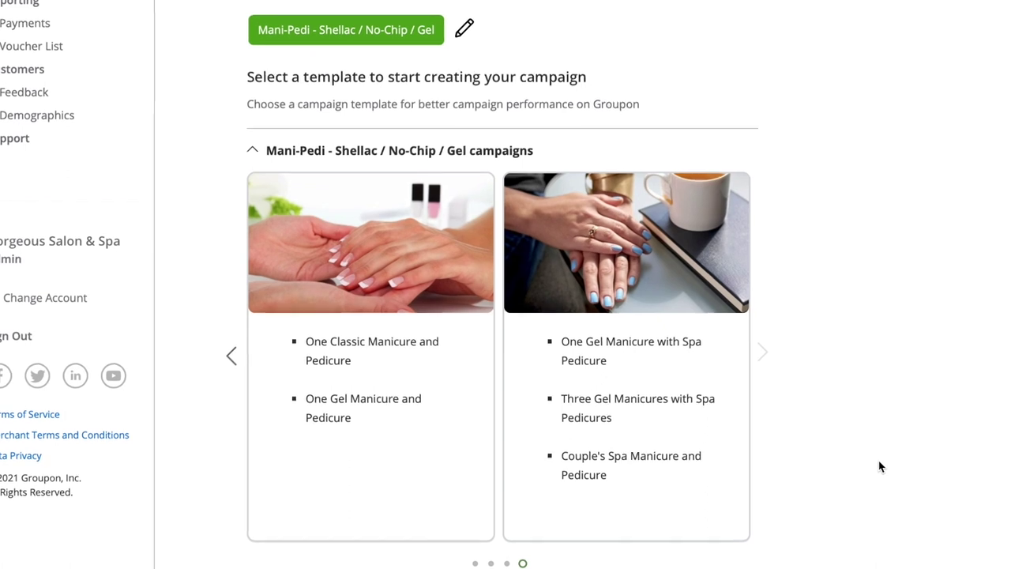
Choose the gel manicure with spa pedicure template for the new campaign
mouse_move(714, 434)
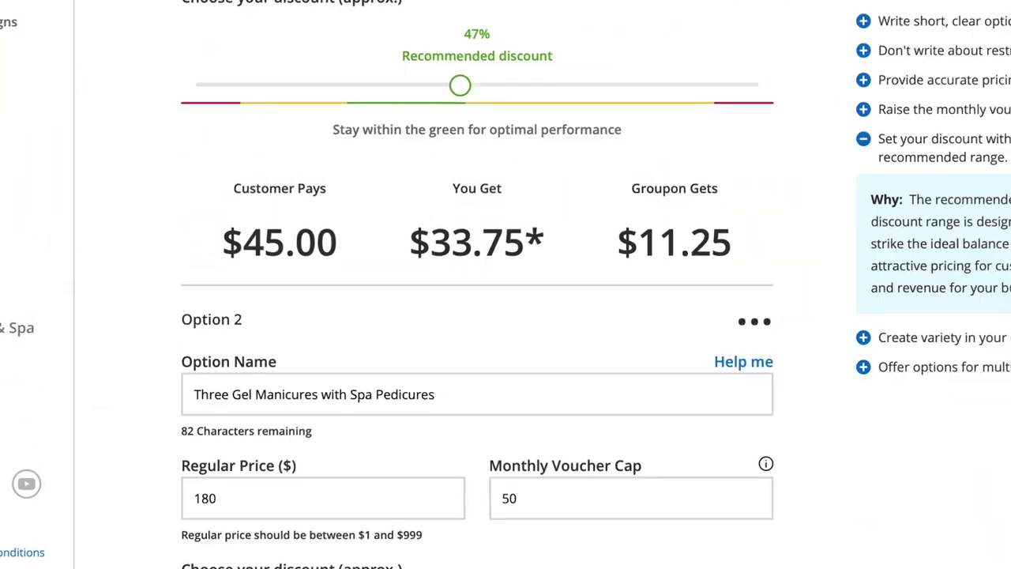
Change Option 2's regular price from $180 to $255 and lower the discount to about 41%
click(429, 501)
double_click(439, 484)
key(BackSpace)
text(255)
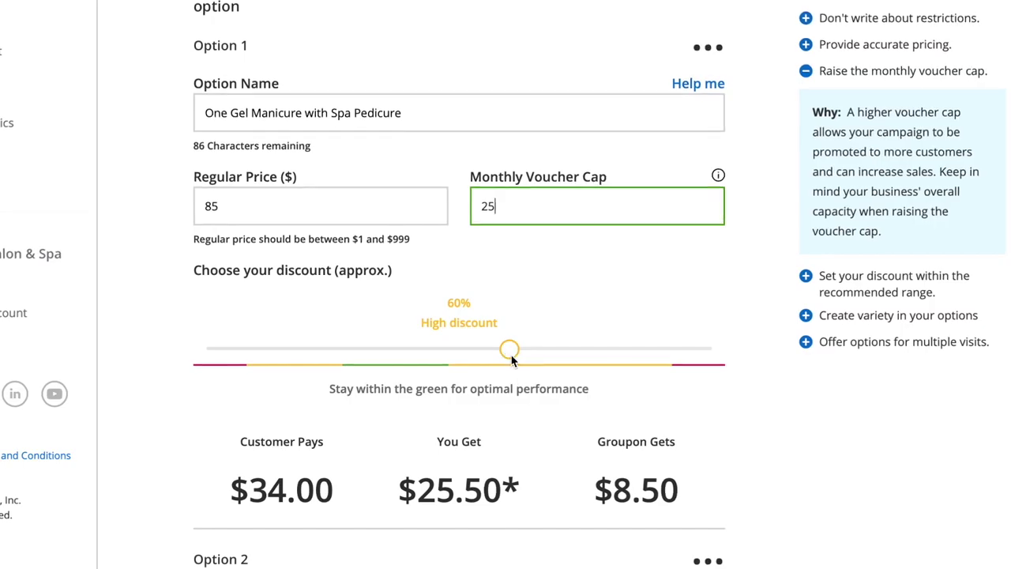
drag(510, 352, 465, 336)
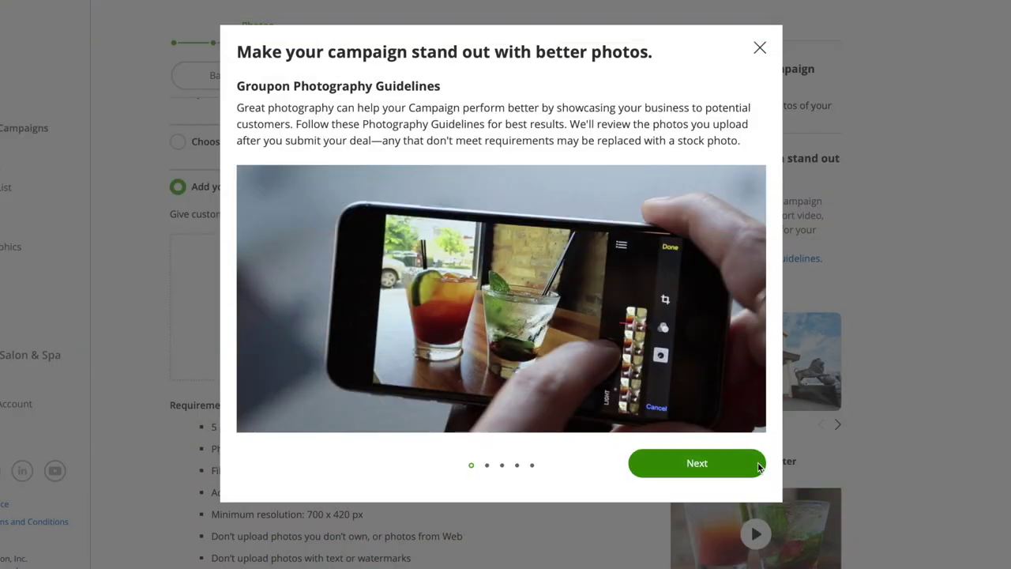
Go through the photo guidelines and upload your own photo as the main campaign image
click(695, 462)
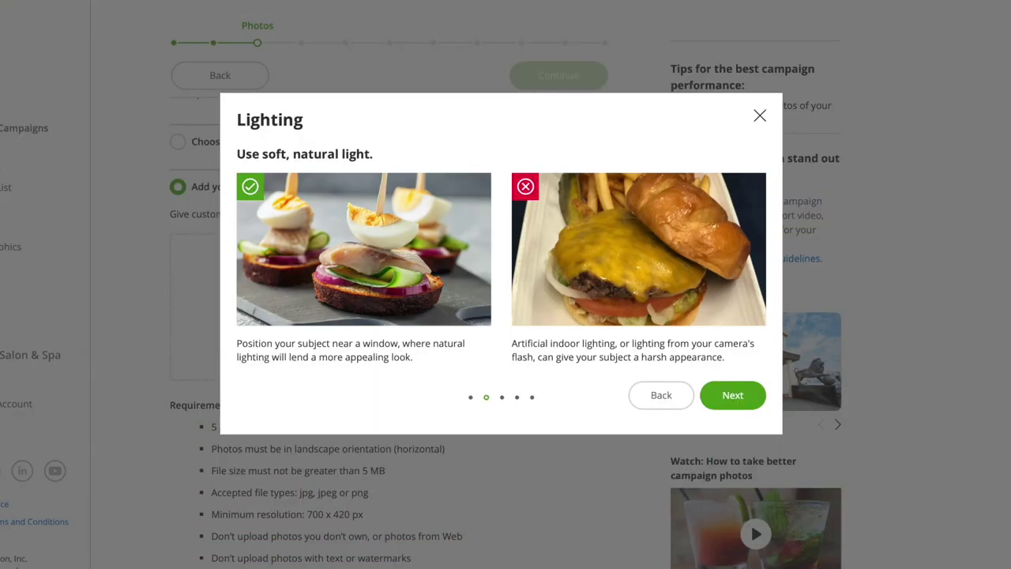
click(732, 395)
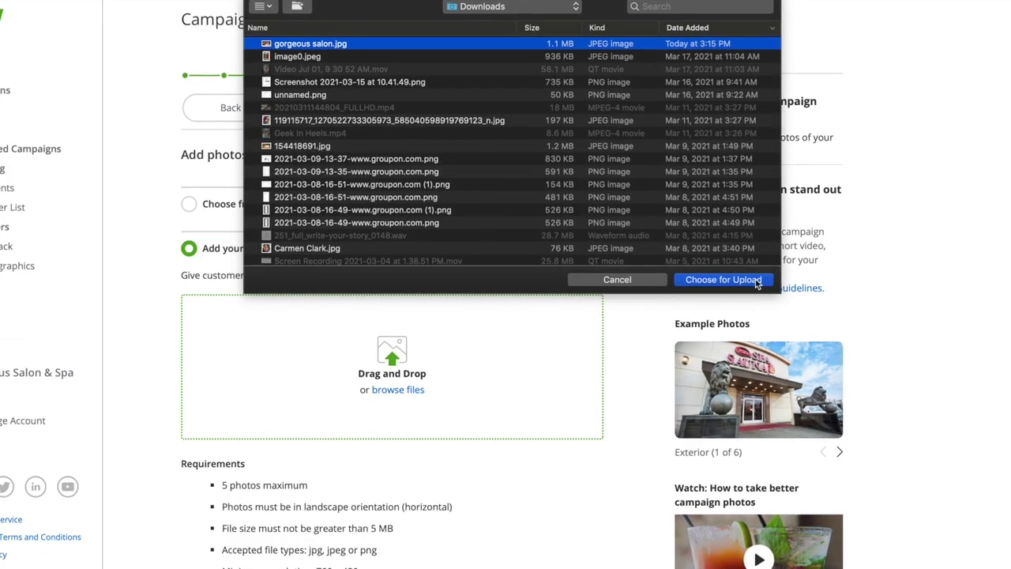
click(724, 280)
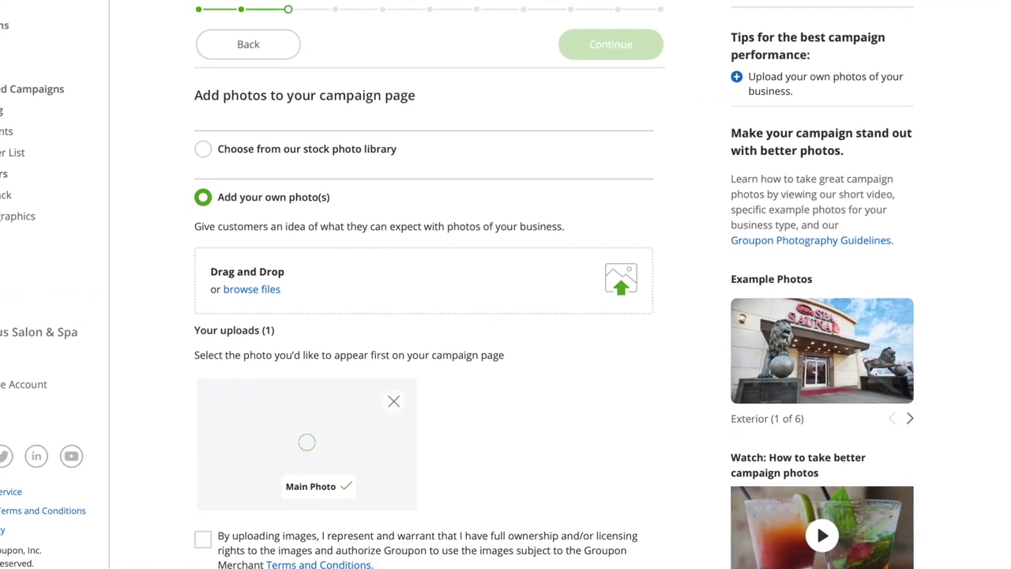
Confirm you own the rights to the uploaded main photo
scroll(758, 316, down, 2)
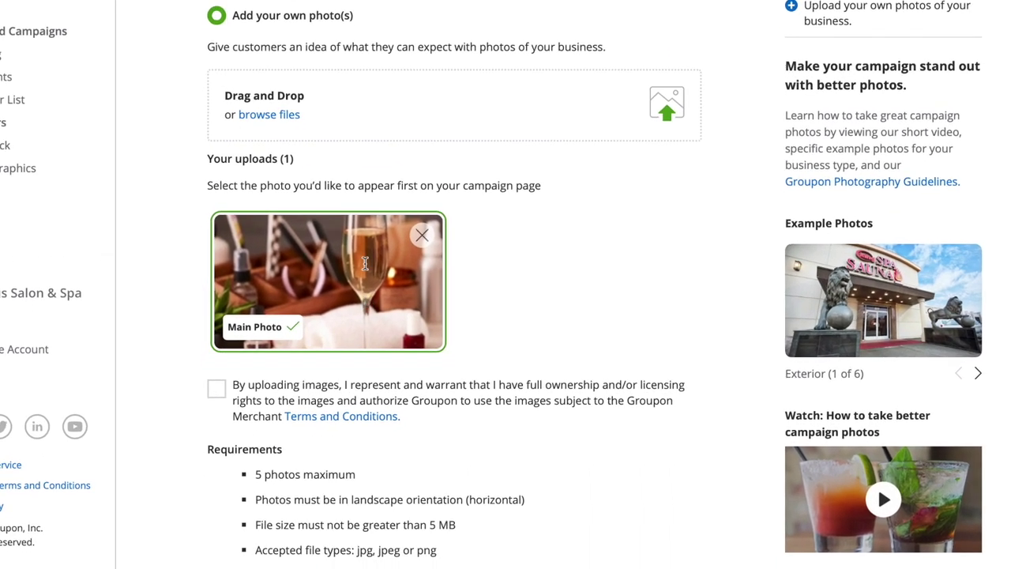
click(216, 388)
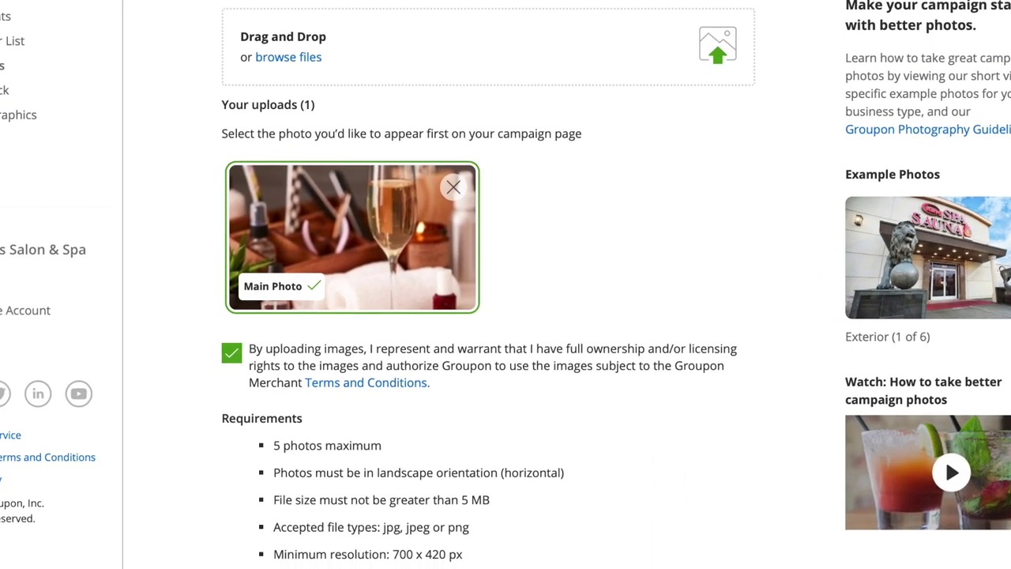
scroll(506, 316, down, 3)
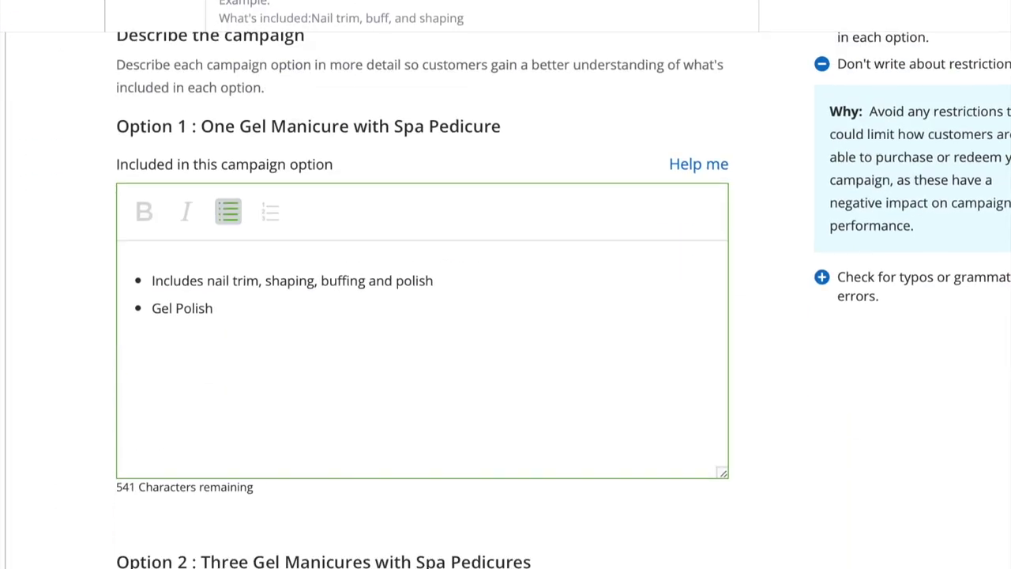
Finish the bulleted option descriptions, noting coffee and water are provided, and check the description guidance
text(lasts longer than standard nail polish)
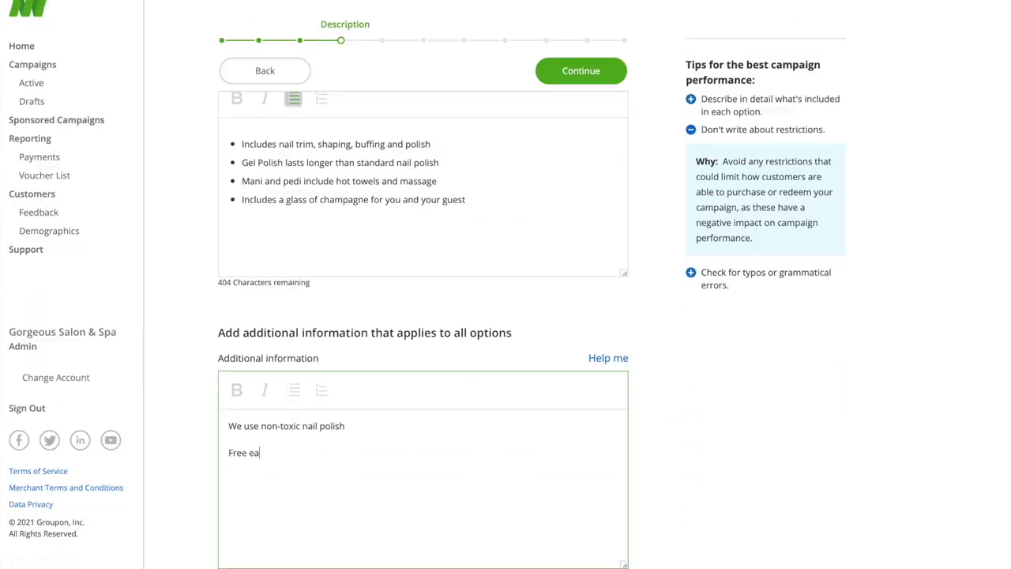
text(, coffee and water provided)
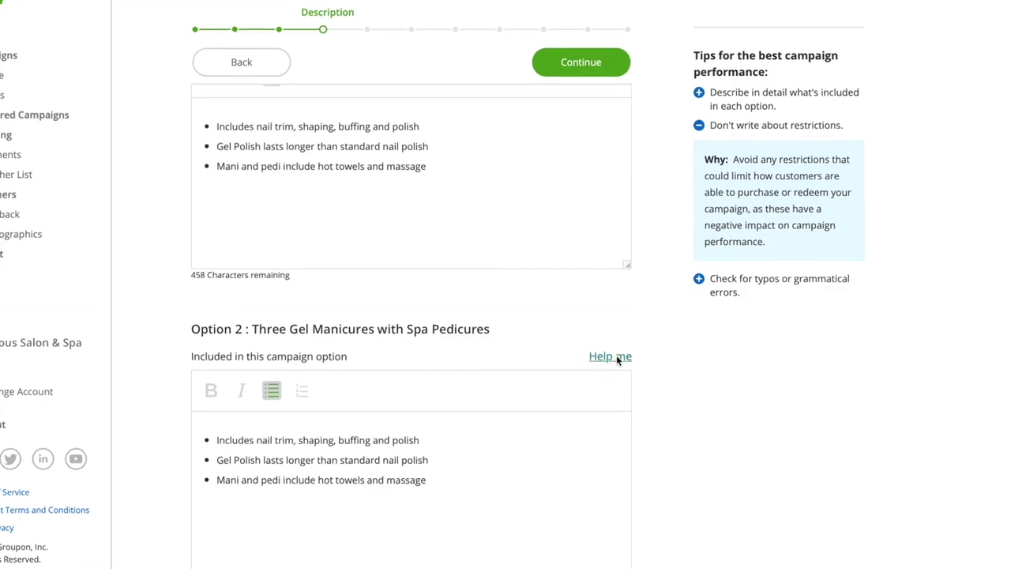
click(616, 357)
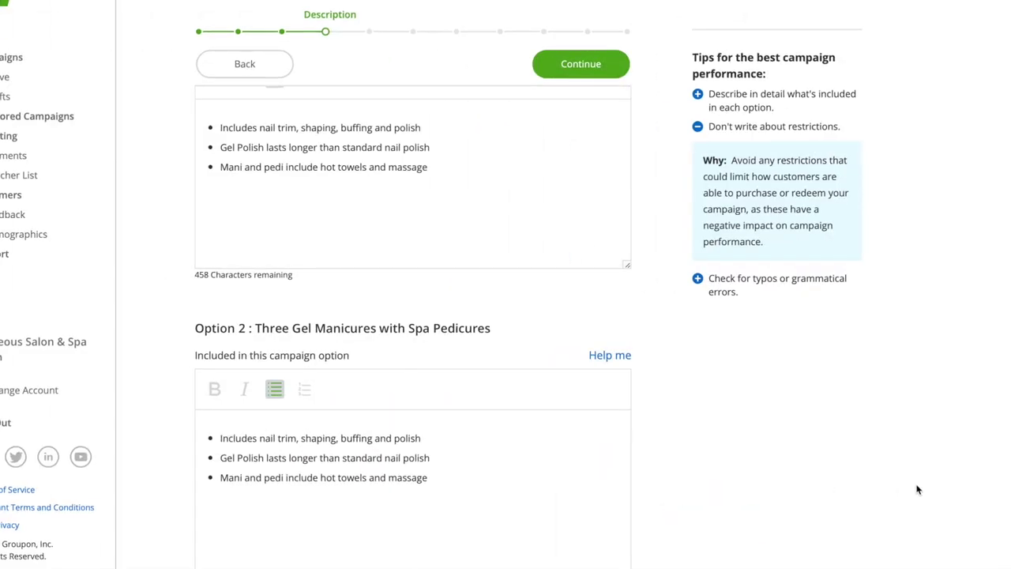
scroll(919, 491, down, 5)
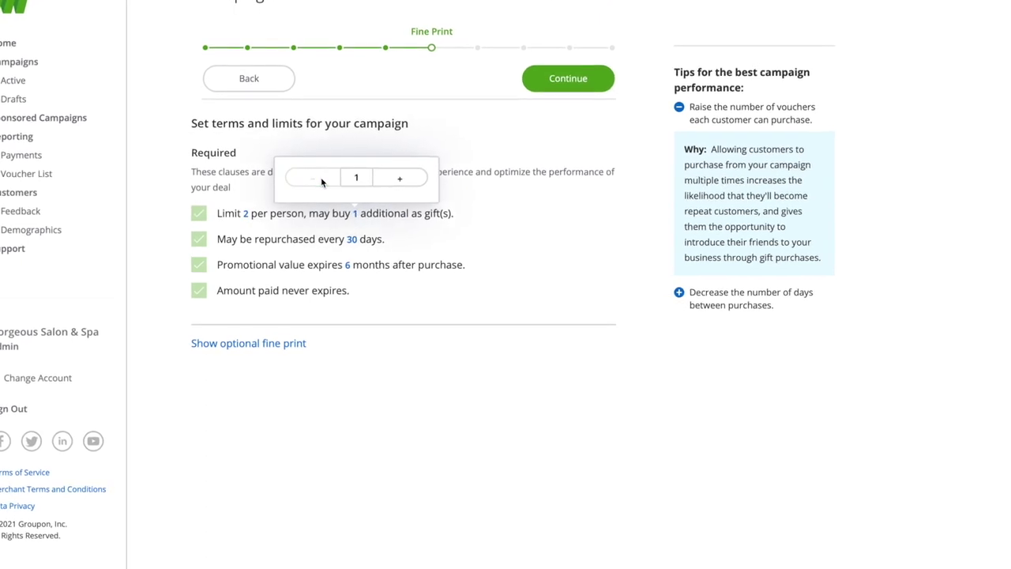
Change the fine print's 30-day repurchase interval to 90 days
click(352, 238)
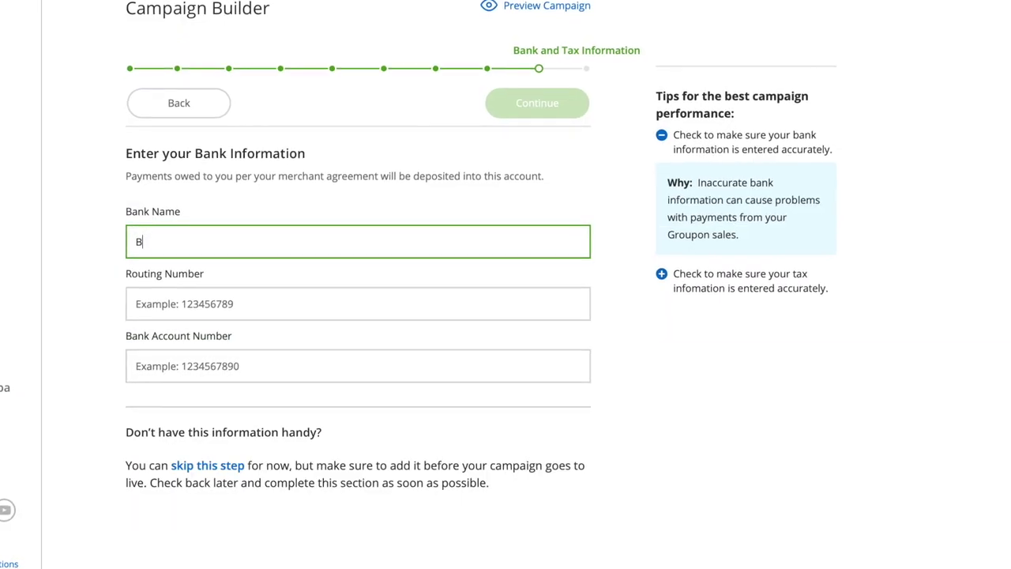
Enter the bank name, the routing number and the bank account number
text(nk Accurate)
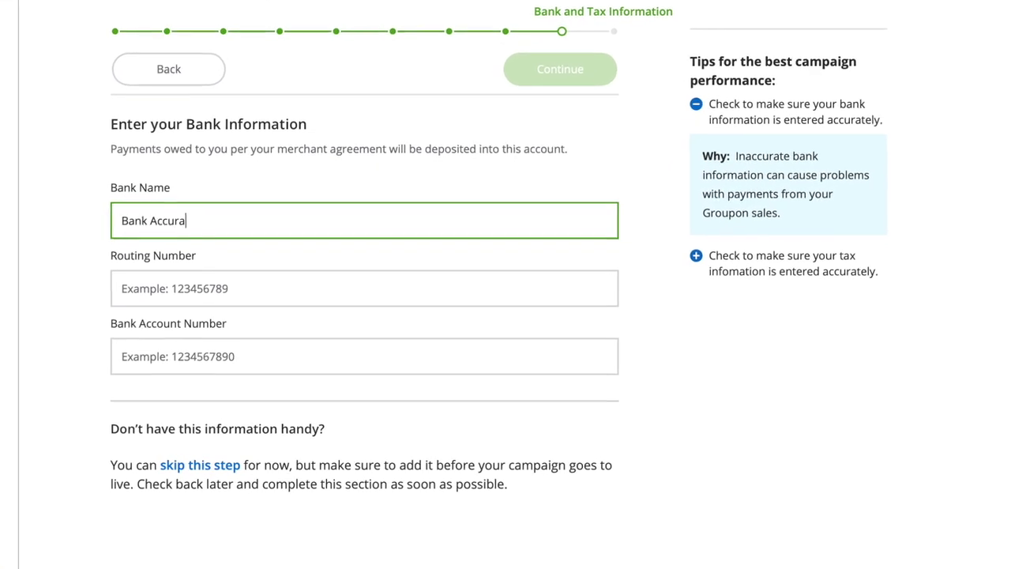
click(584, 294)
text(12)
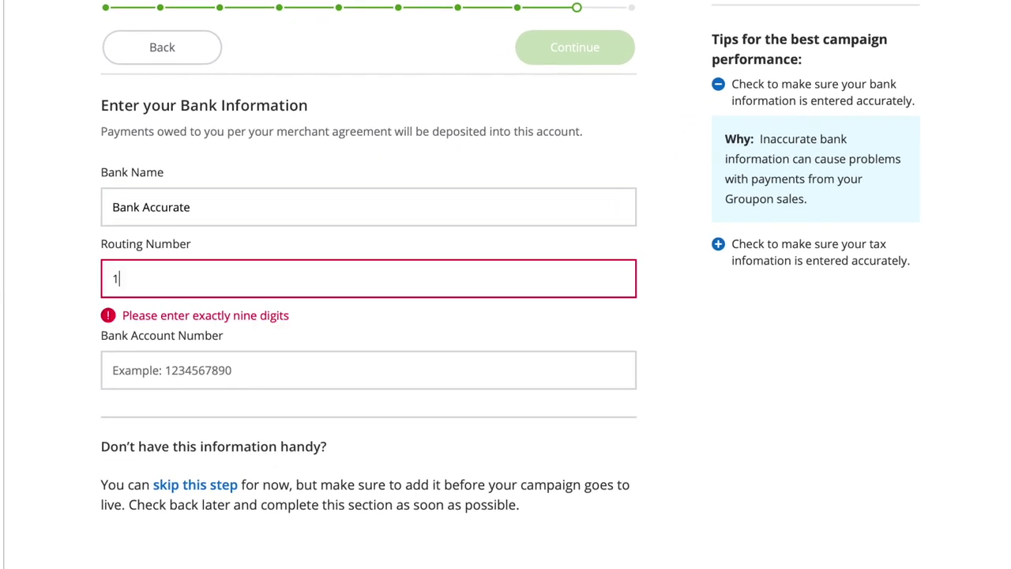
text(3456789)
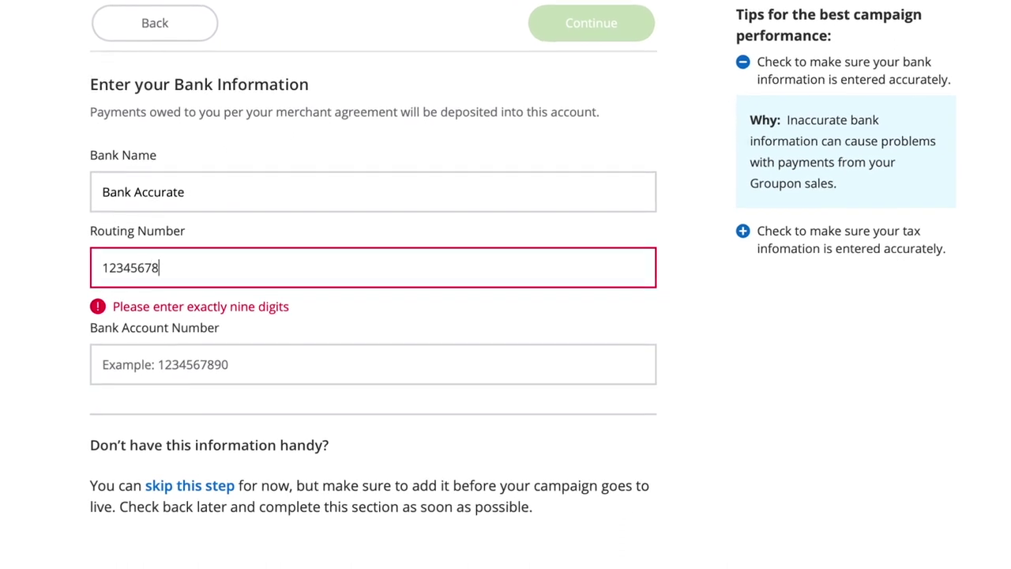
click(534, 340)
text(1234567)
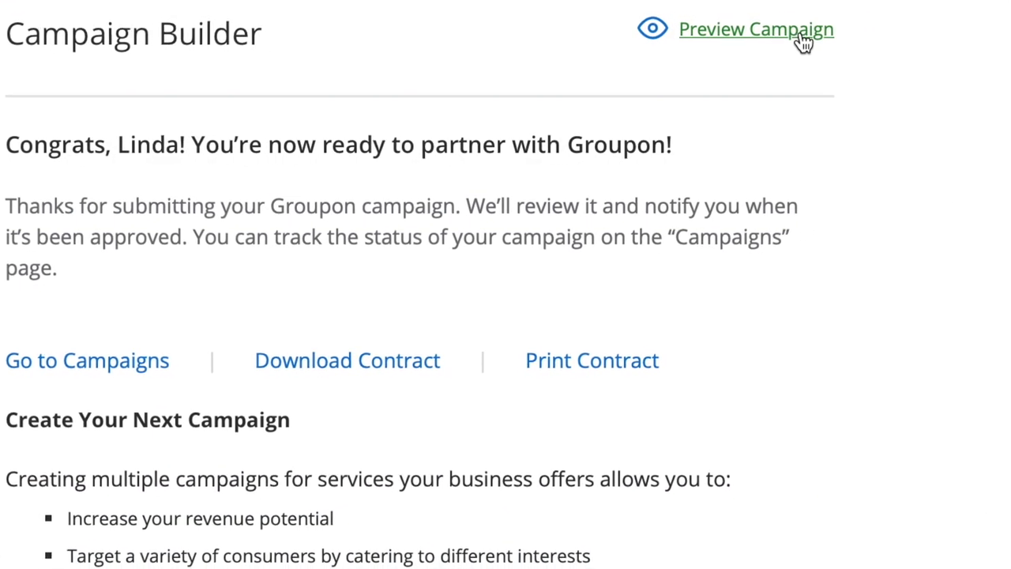
Preview the full campaign and scroll through the preview
click(802, 39)
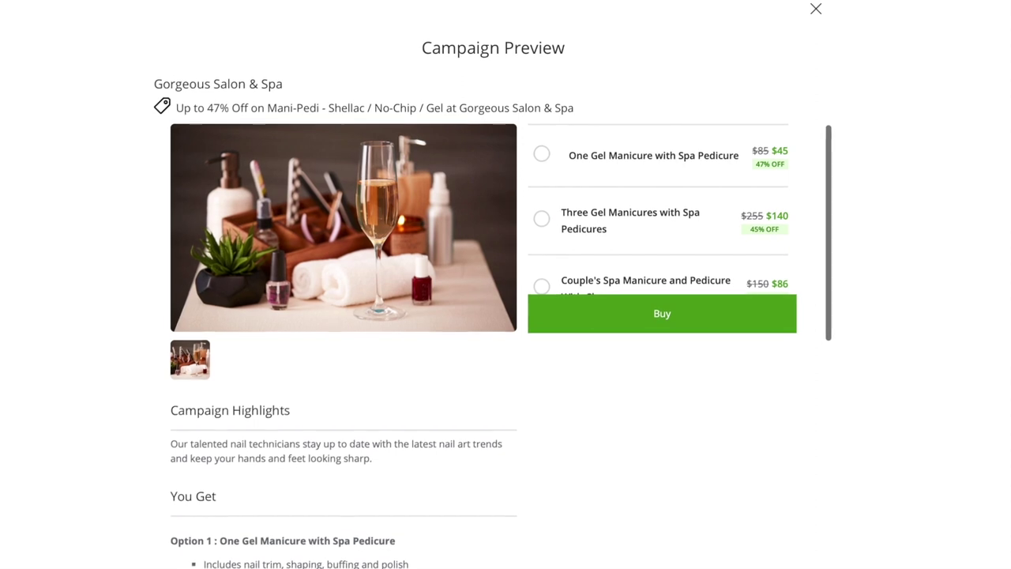
scroll(790, 197, down, 8)
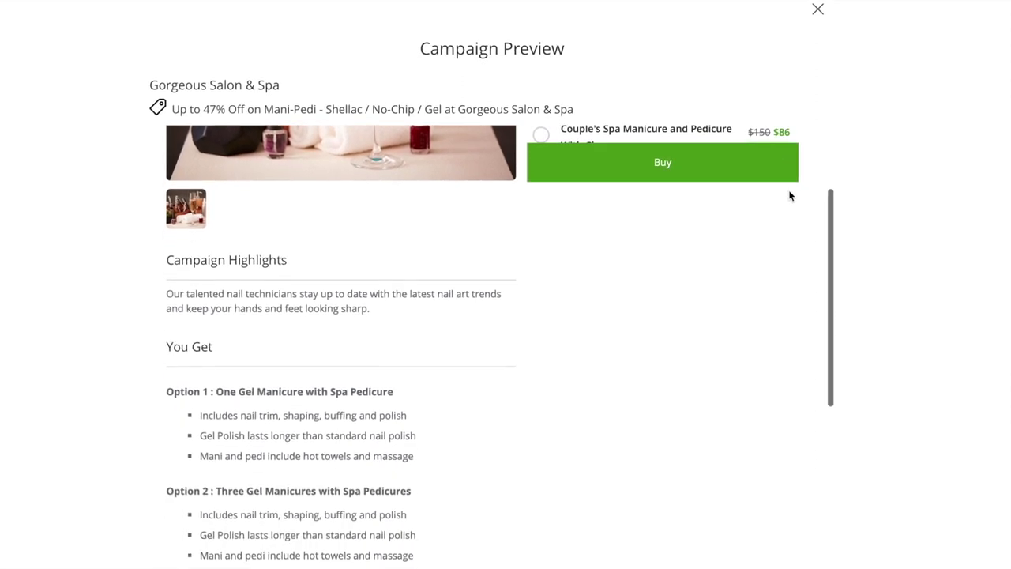
scroll(790, 196, down, 4)
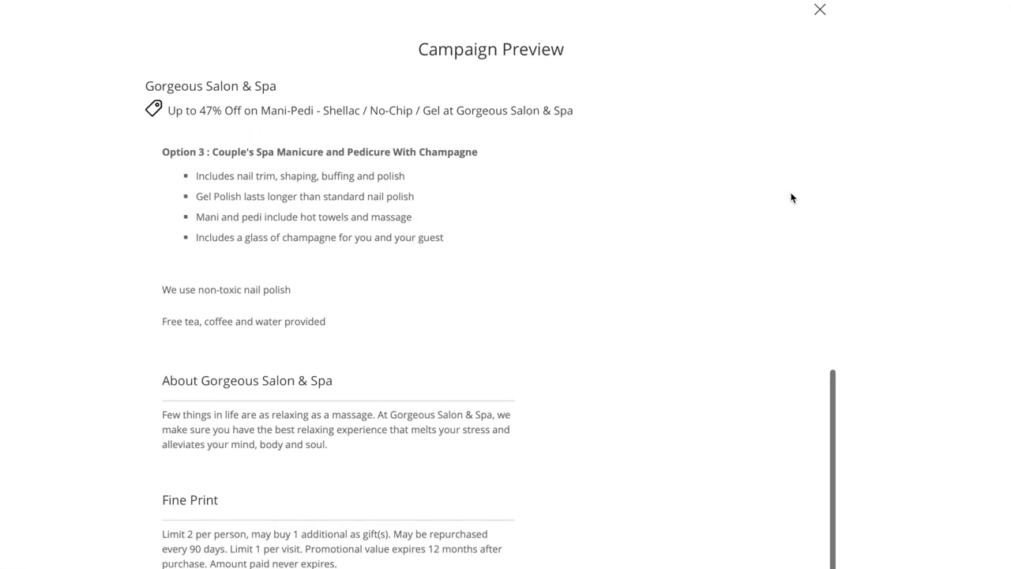
scroll(792, 199, up, 10)
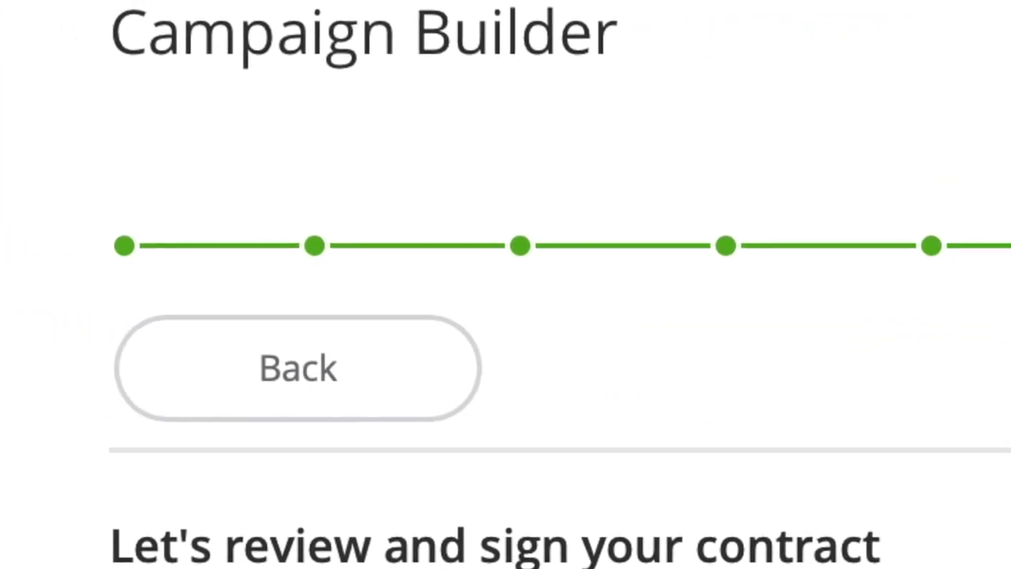
Confirm you are the authorized representative, sign the contract with your full name, and submit the mani-pedi campaign
scroll(657, 273, down, 1)
scroll(623, 171, down, 5)
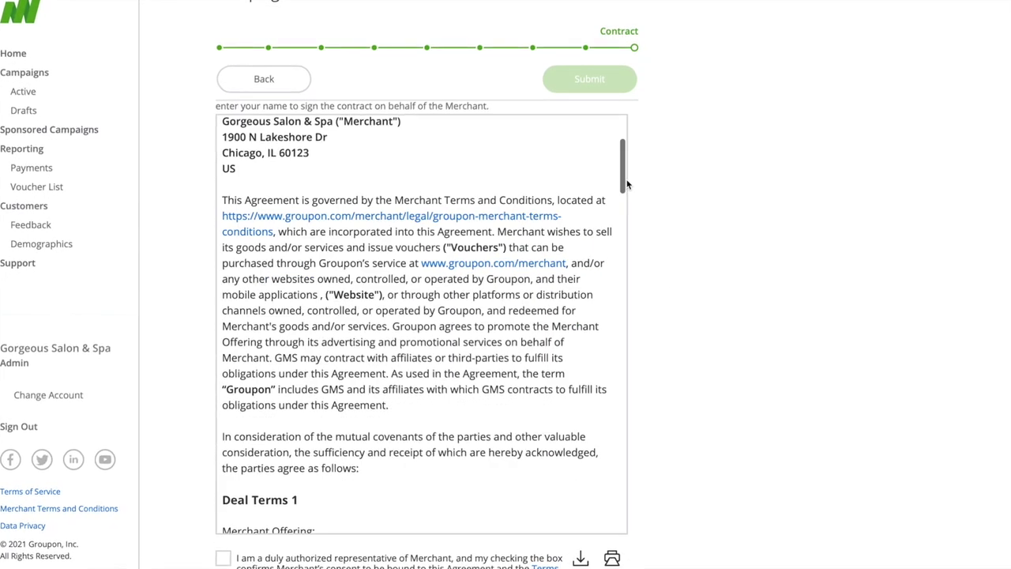
drag(627, 184, 625, 440)
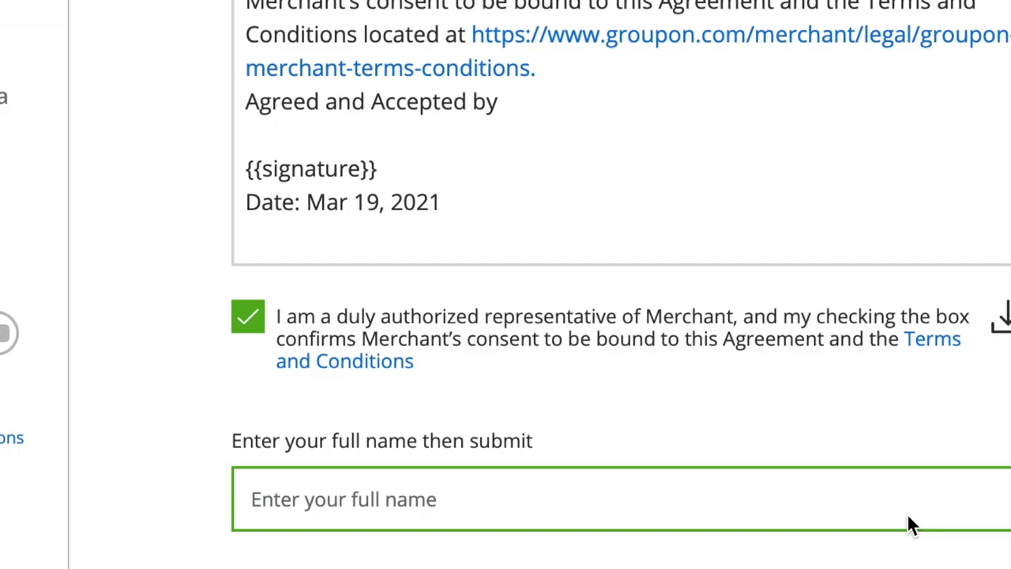
text(Linda Brown)
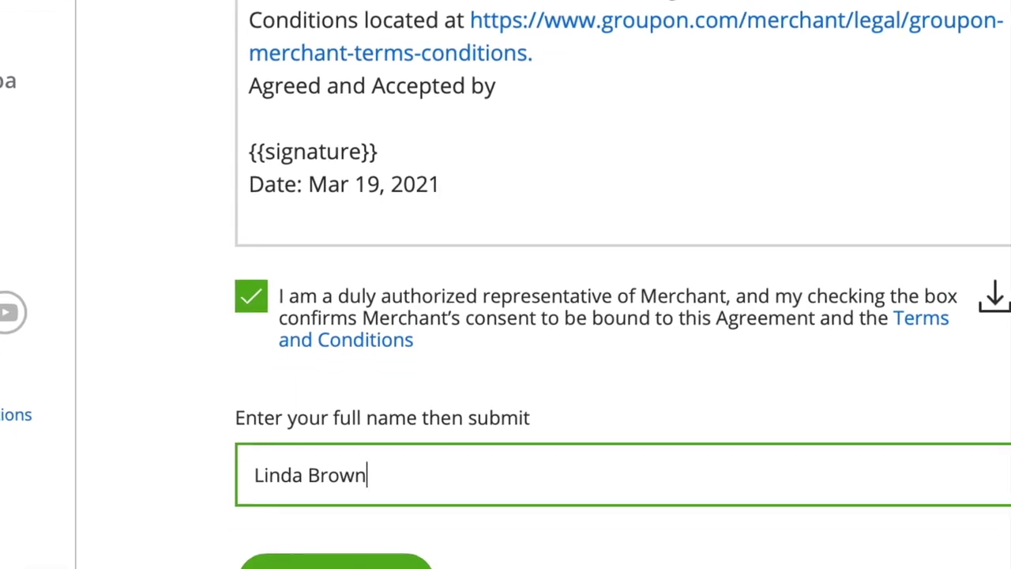
click(384, 555)
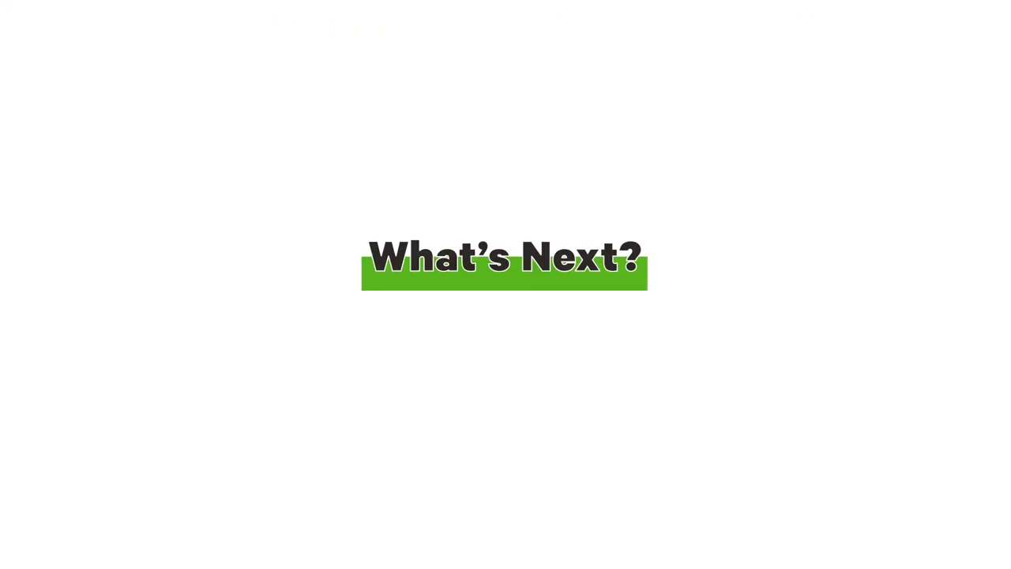